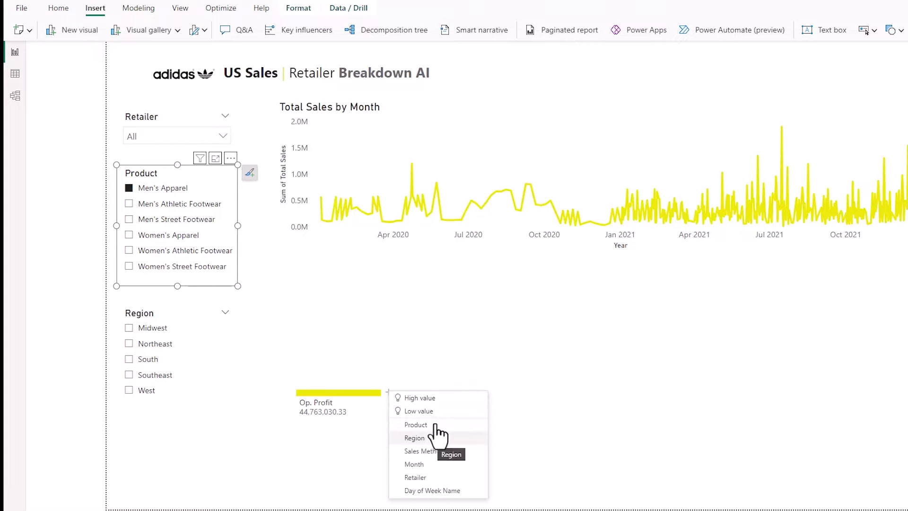
Step: Split Op. Profit by Retailer in focus mode, then drill West Gear by Region and further
{"action": "left_click", "coordinate": [439, 398]}
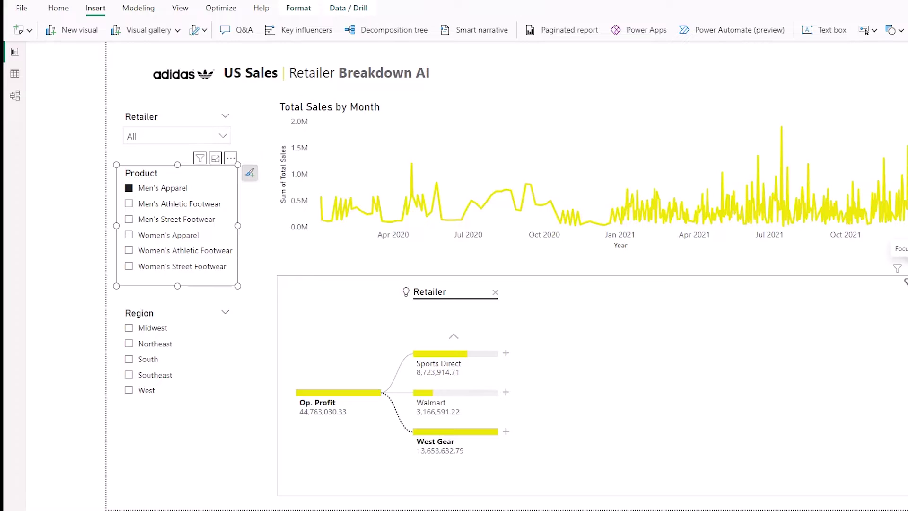
{"action": "left_click", "coordinate": [905, 277]}
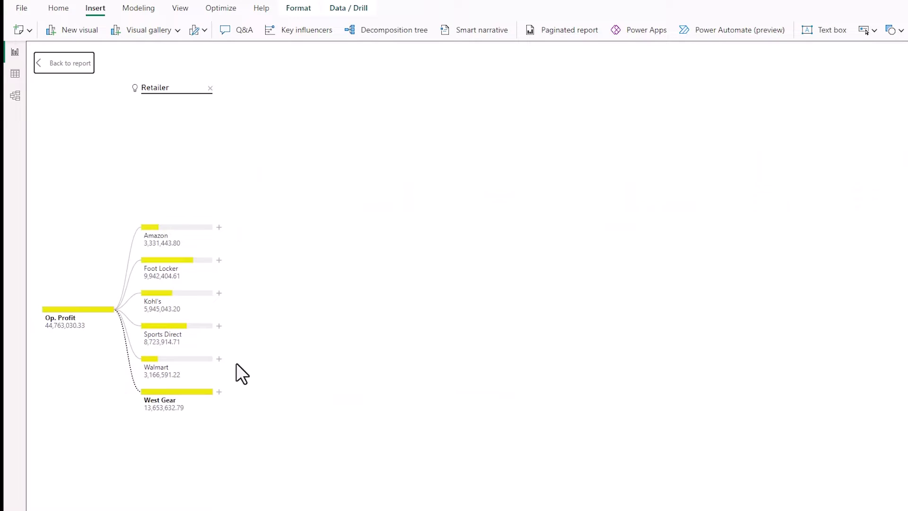
{"action": "left_click", "coordinate": [219, 392]}
{"action": "left_click", "coordinate": [269, 399]}
{"action": "left_click", "coordinate": [317, 457]}
{"action": "left_click", "coordinate": [343, 463]}
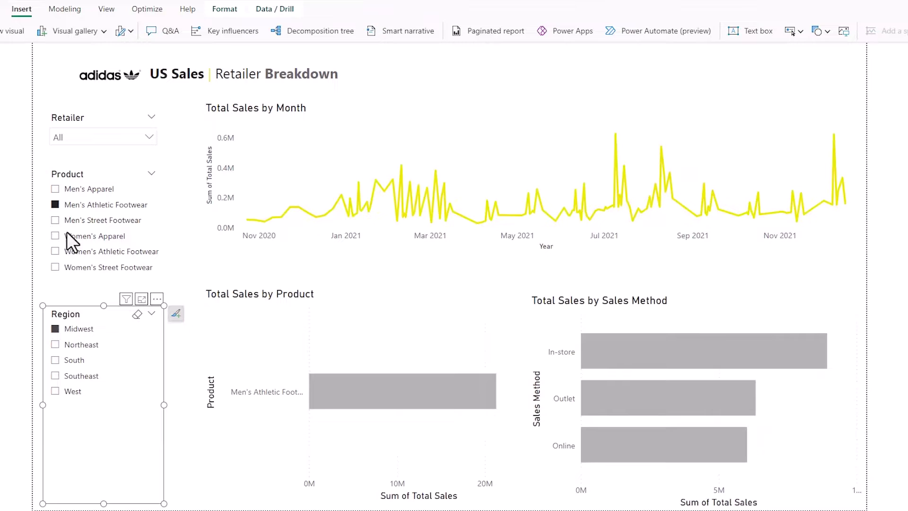
Step: Filter the Retailer slicer to Amazon only
{"action": "left_click", "coordinate": [145, 136]}
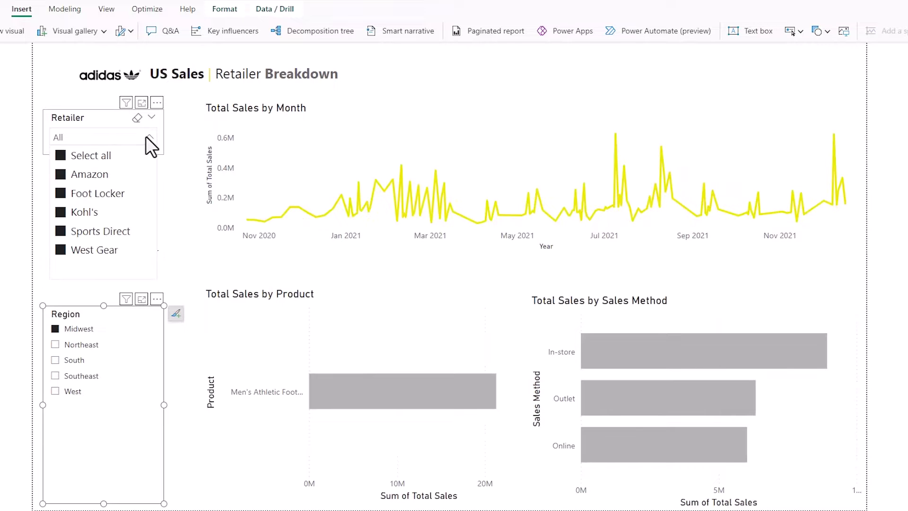
{"action": "left_click", "coordinate": [60, 174]}
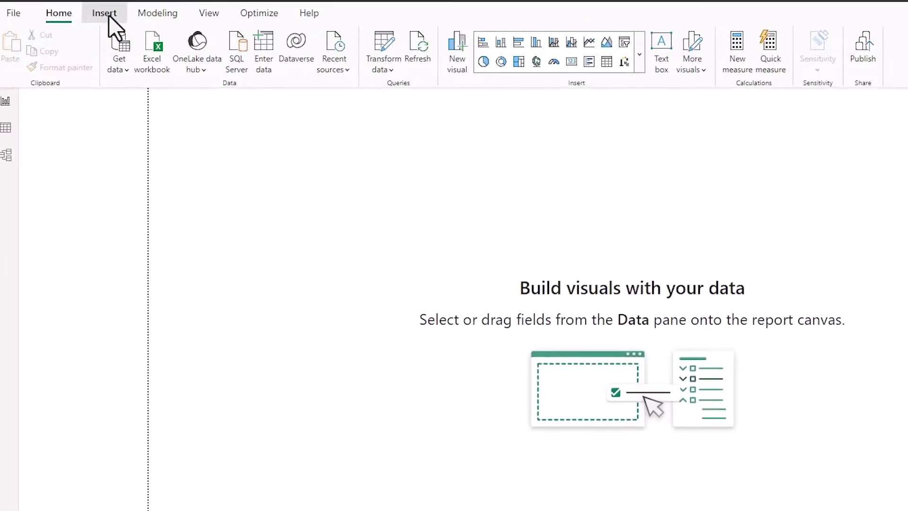
Step: Insert a decomposition tree visual and stretch it across the page width
{"action": "left_click", "coordinate": [99, 10]}
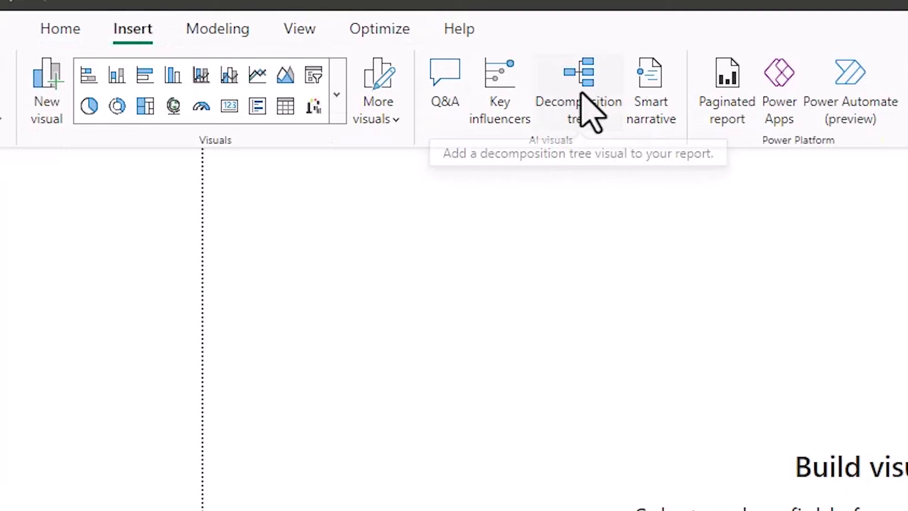
{"action": "left_click", "coordinate": [577, 92]}
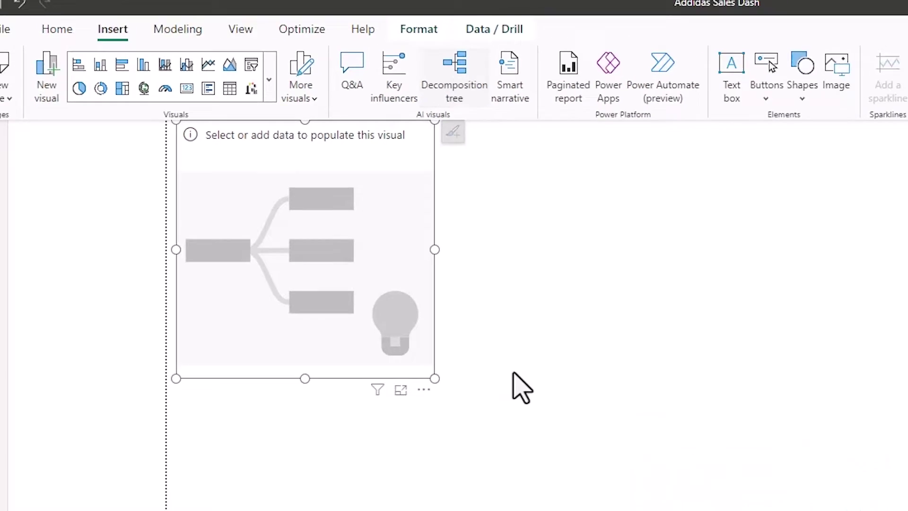
{"action": "left_click_drag", "start_coordinate": [325, 259], "coordinate": [859, 349]}
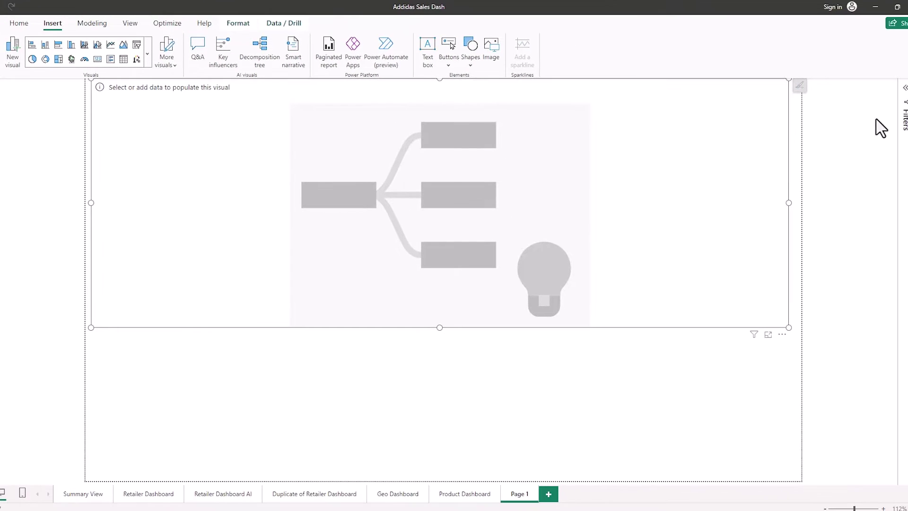
Step: Analyse Operating Profit, explained by Retailer and Day of Week Name, with Operating Margin and Op Margin tooltips
{"action": "left_click", "coordinate": [901, 87]}
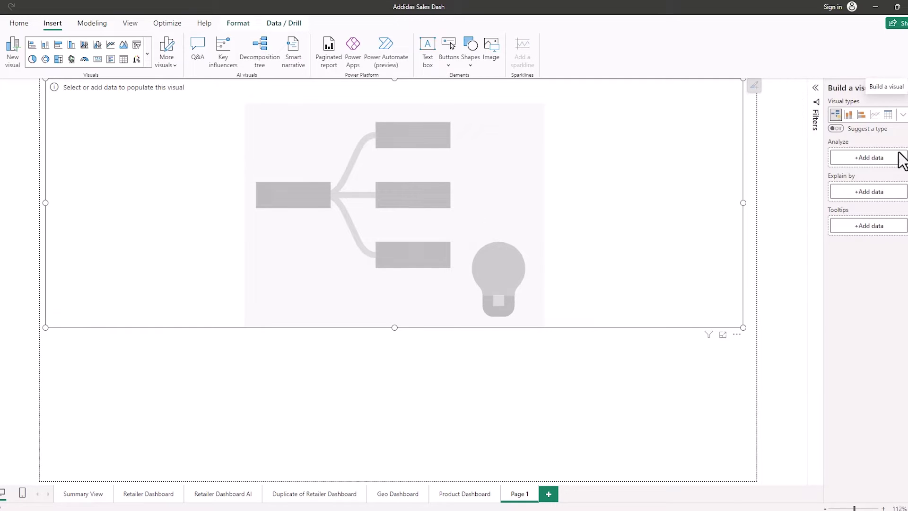
{"action": "left_click_drag", "start_coordinate": [895, 260], "coordinate": [789, 166]}
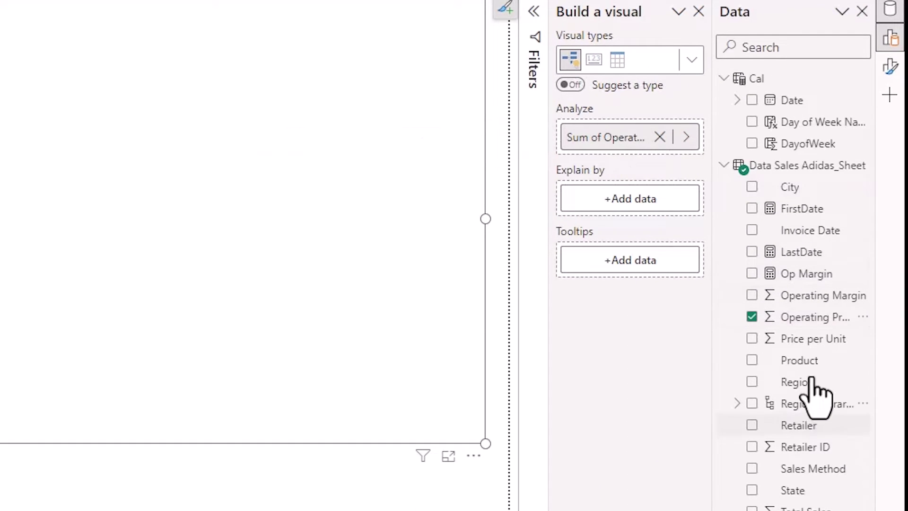
{"action": "left_click_drag", "start_coordinate": [815, 428], "coordinate": [642, 201]}
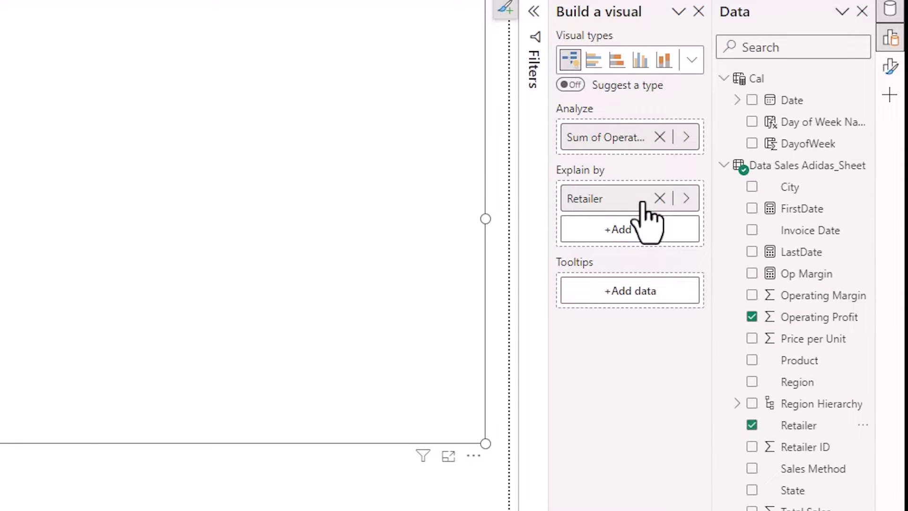
{"action": "left_click_drag", "start_coordinate": [809, 122], "coordinate": [644, 322]}
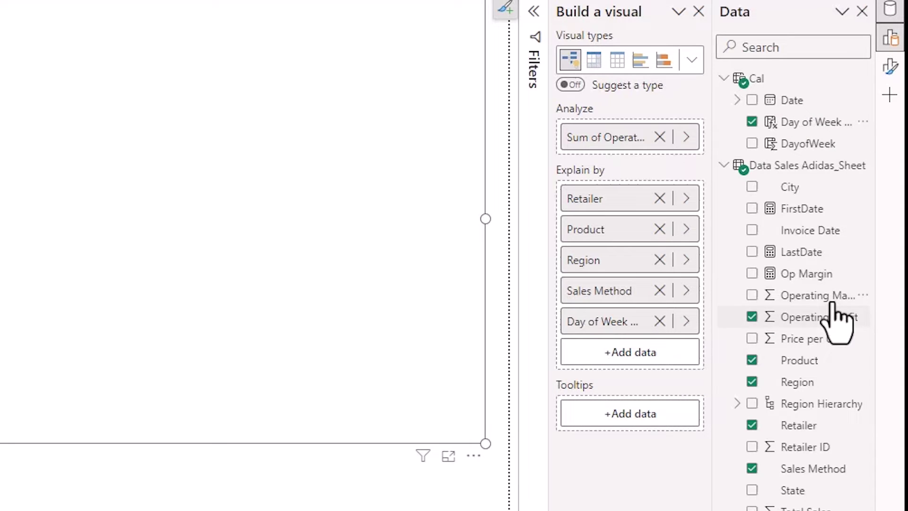
{"action": "left_click_drag", "start_coordinate": [826, 302], "coordinate": [645, 425]}
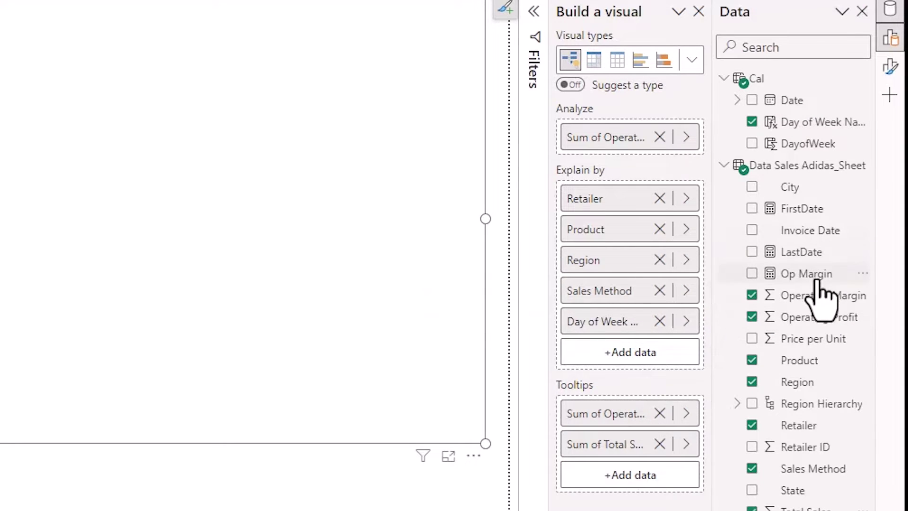
{"action": "left_click_drag", "start_coordinate": [819, 280], "coordinate": [654, 482]}
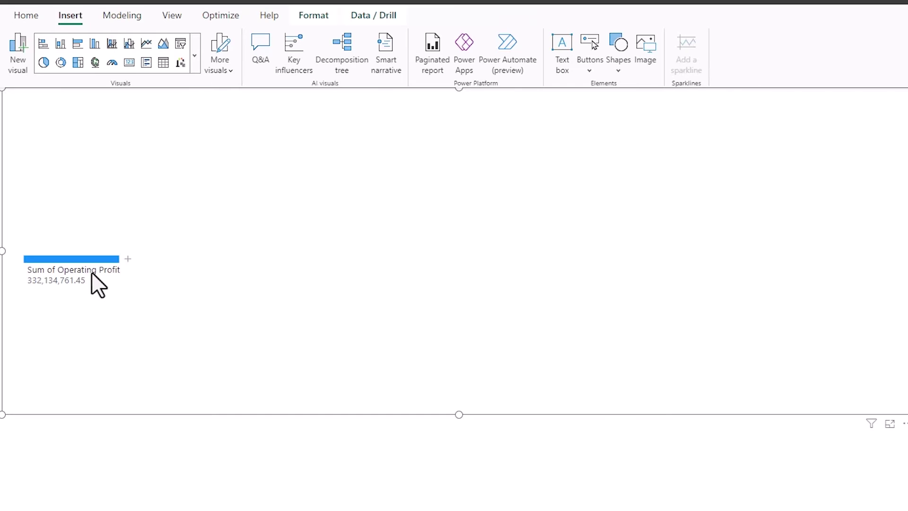
Step: Split Operating Profit by Retailer, then break Amazon down by Product
{"action": "mouse_move", "coordinate": [92, 272]}
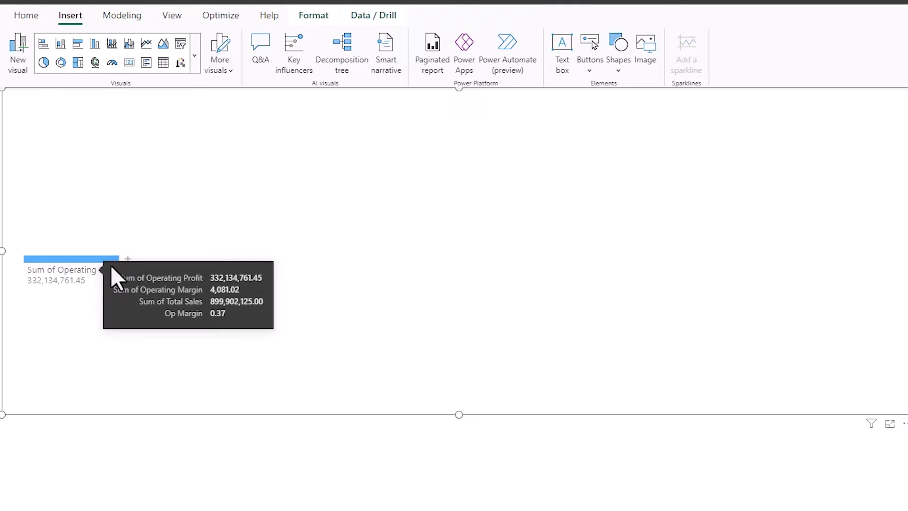
{"action": "left_click", "coordinate": [128, 259]}
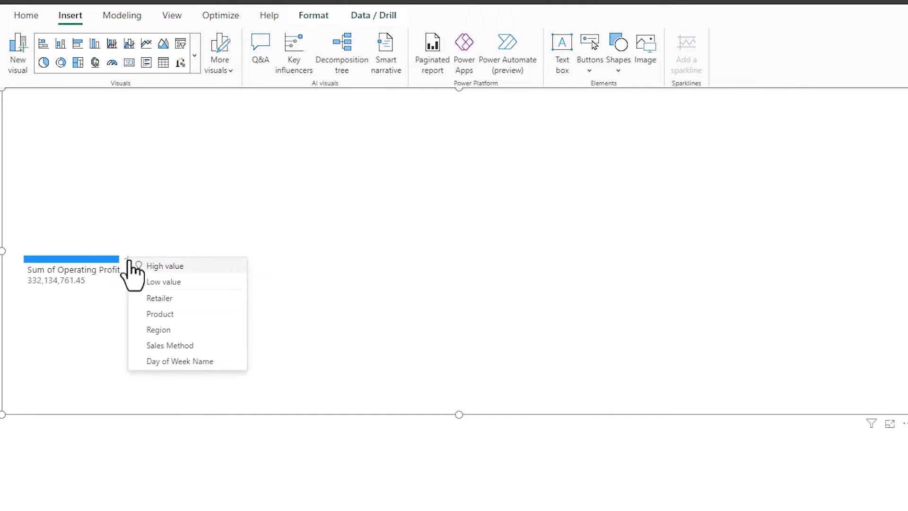
{"action": "left_click", "coordinate": [186, 299]}
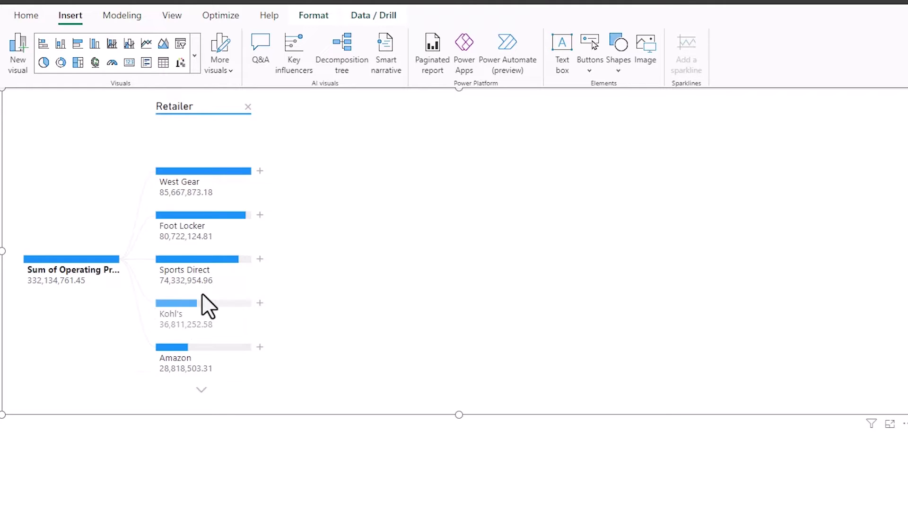
{"action": "left_click", "coordinate": [260, 392]}
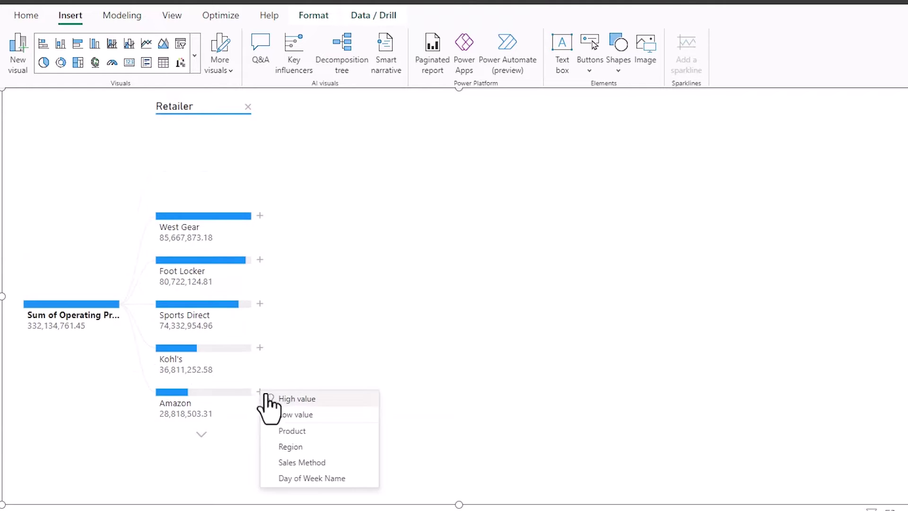
{"action": "left_click", "coordinate": [313, 431]}
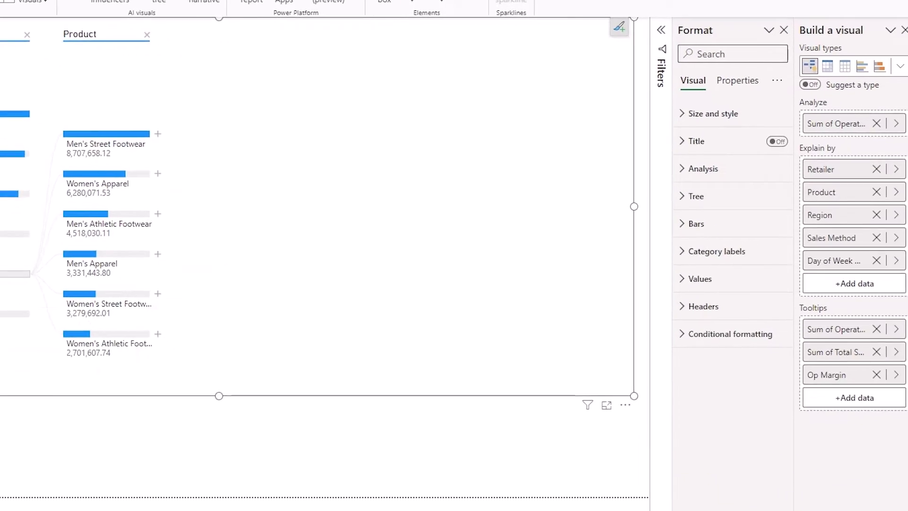
Step: Set the tree's positive bar colour to yellow
{"action": "left_click", "coordinate": [636, 205]}
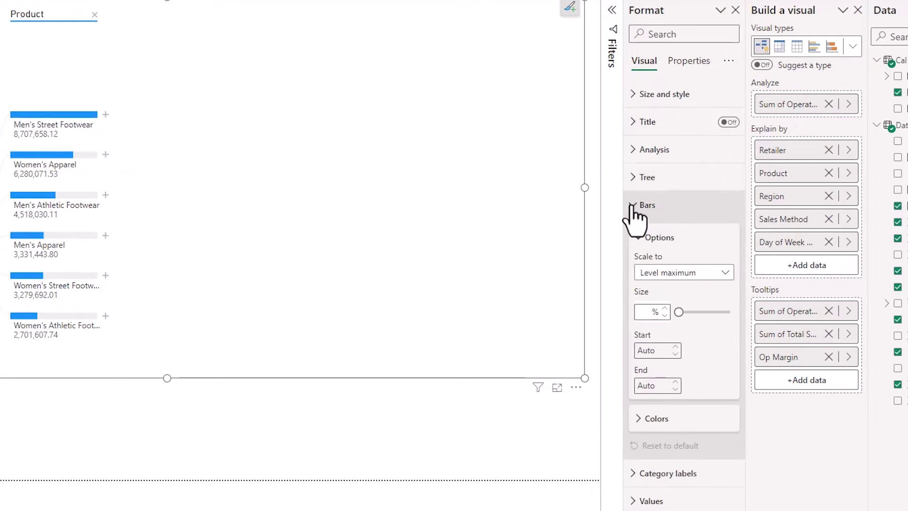
{"action": "left_click", "coordinate": [641, 419]}
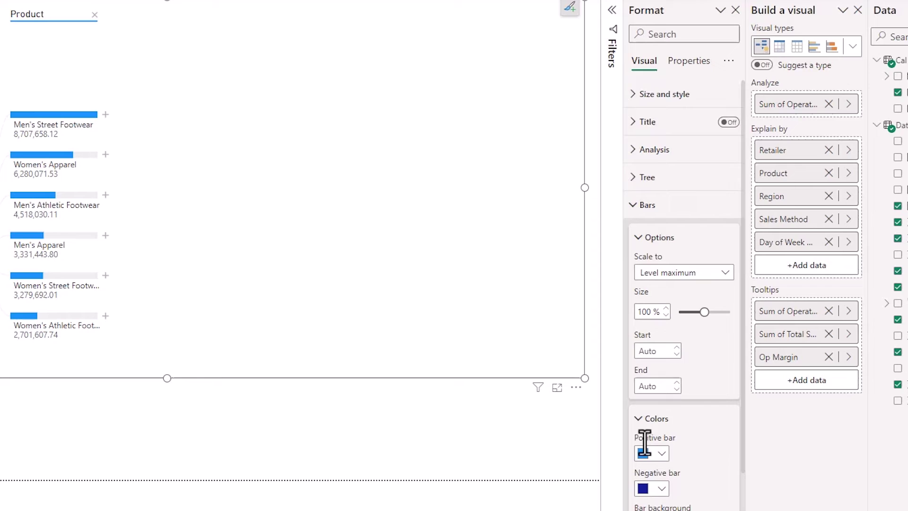
{"action": "left_click", "coordinate": [661, 453]}
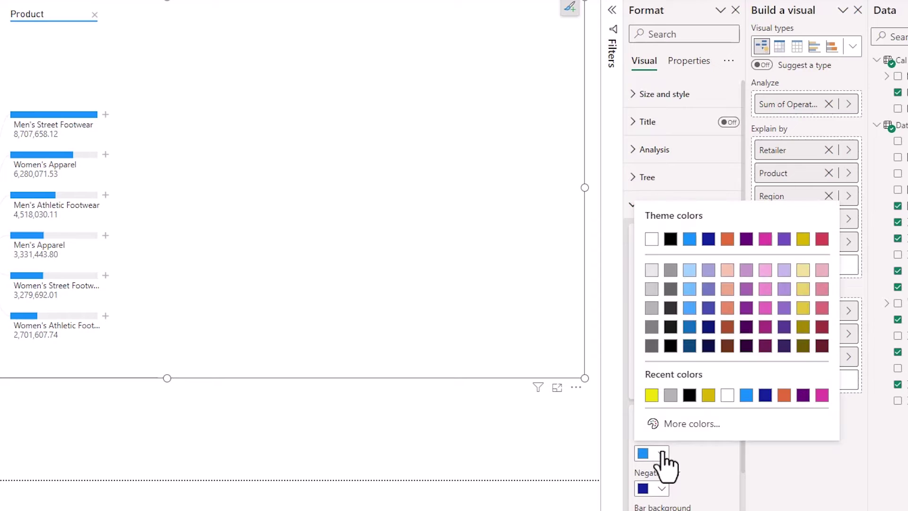
{"action": "left_click", "coordinate": [649, 394]}
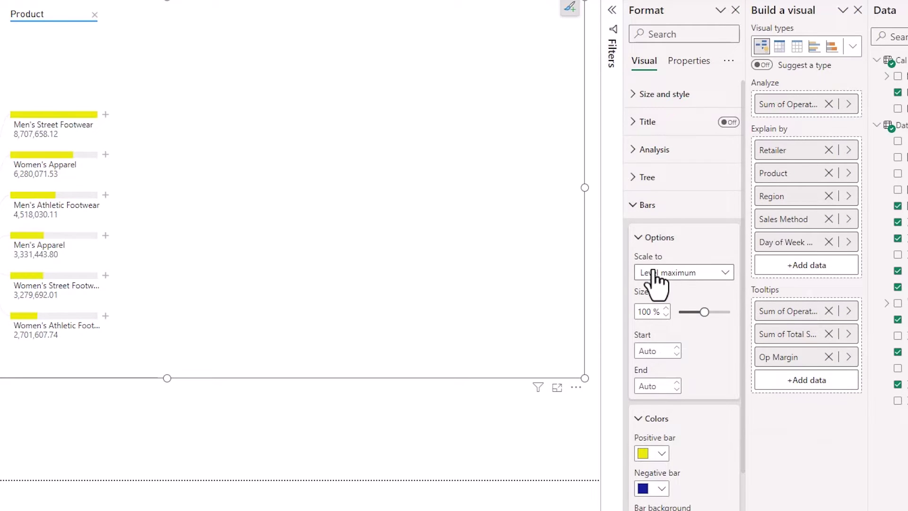
Step: Rename the analysed field to 'Op. Profit' for this visual
{"action": "right_click", "coordinate": [788, 104]}
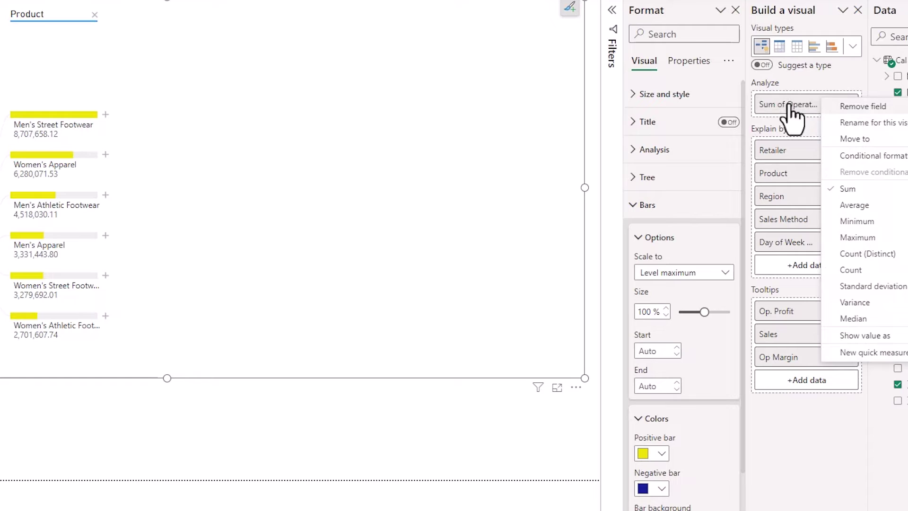
{"action": "left_click", "coordinate": [869, 124]}
{"action": "type", "text": "Op. Profit"}
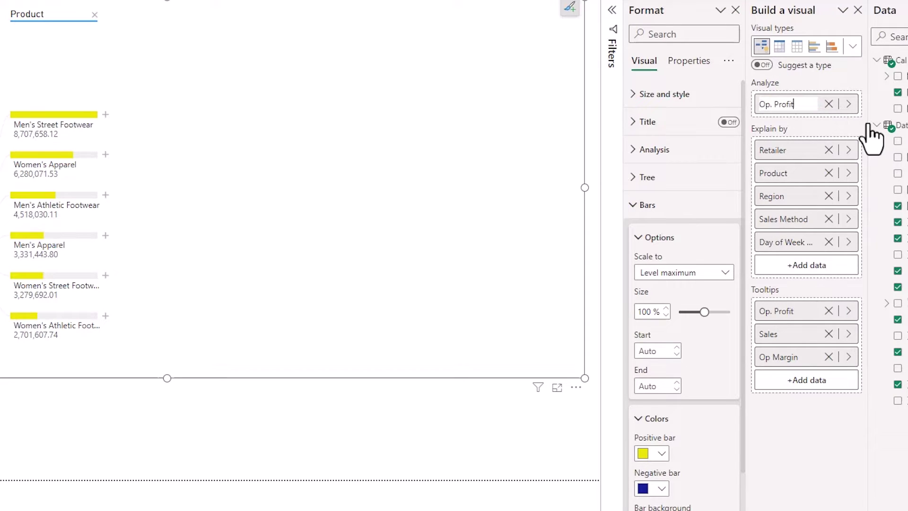
{"action": "key", "text": "Return"}
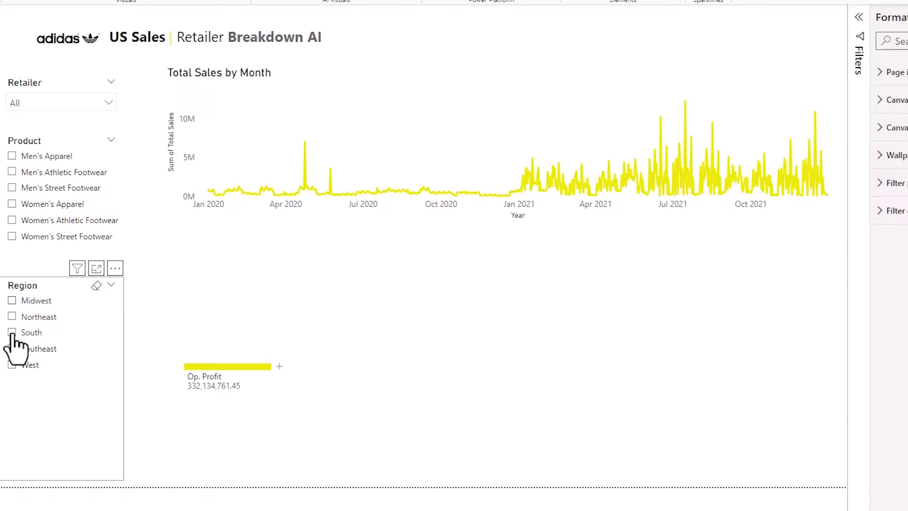
Step: Filter the report to Midwest and expand the tree by Retailer
{"action": "left_click", "coordinate": [12, 300]}
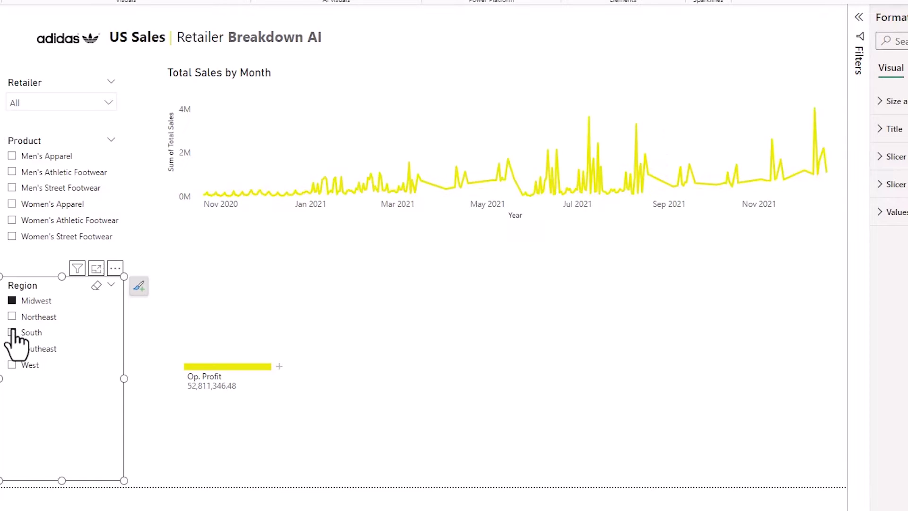
{"action": "left_click", "coordinate": [279, 366]}
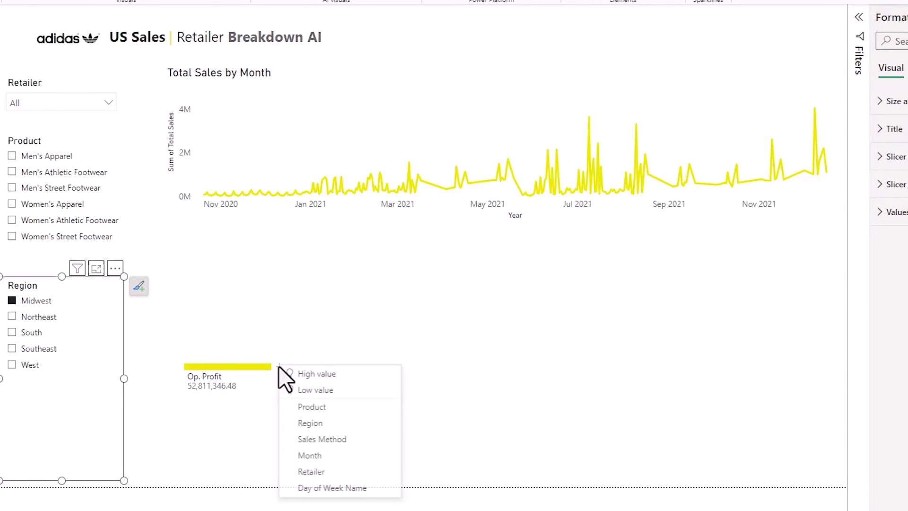
{"action": "left_click", "coordinate": [326, 403]}
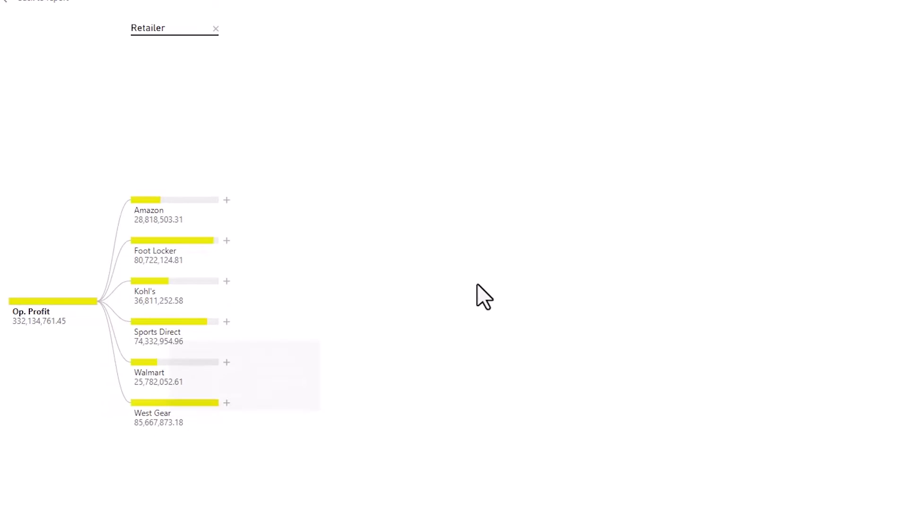
Step: Lock the Retailer level and add High value AI splits under Amazon, Northeast and Men's Street Footwear
{"action": "mouse_move", "coordinate": [137, 30]}
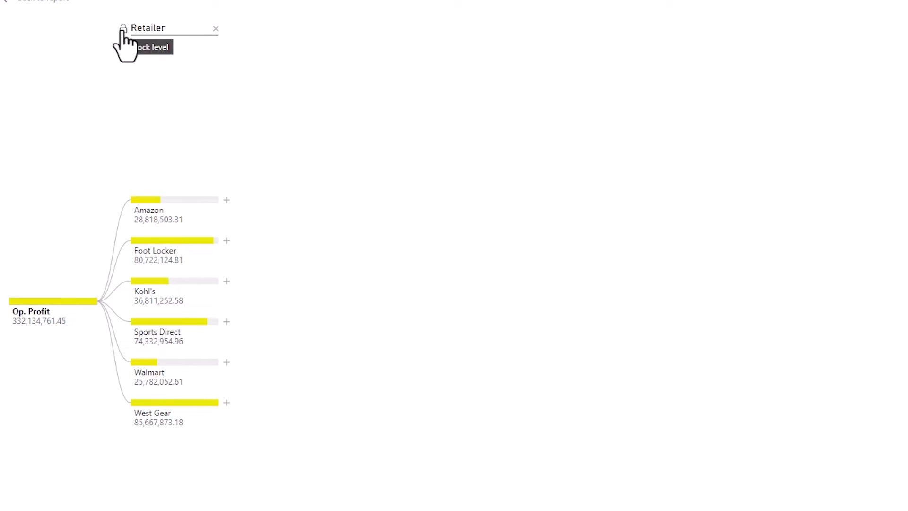
{"action": "left_click", "coordinate": [123, 30]}
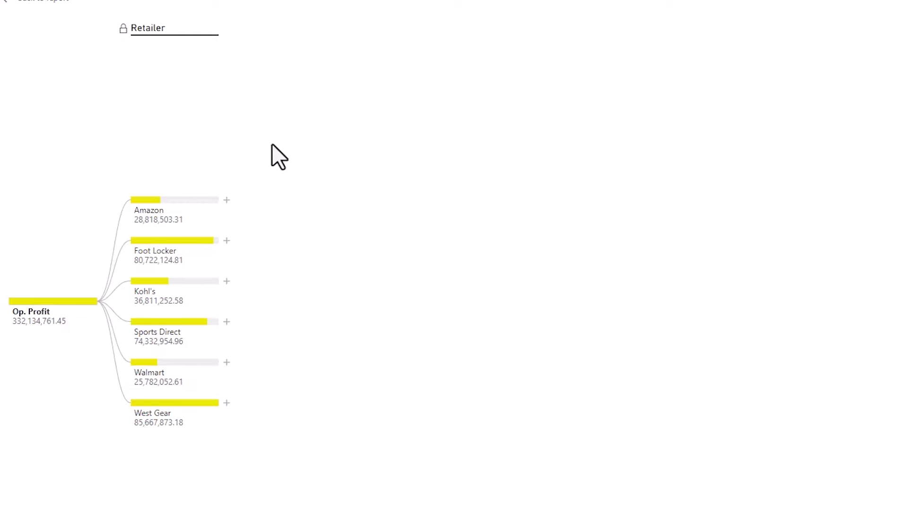
{"action": "left_click", "coordinate": [227, 201]}
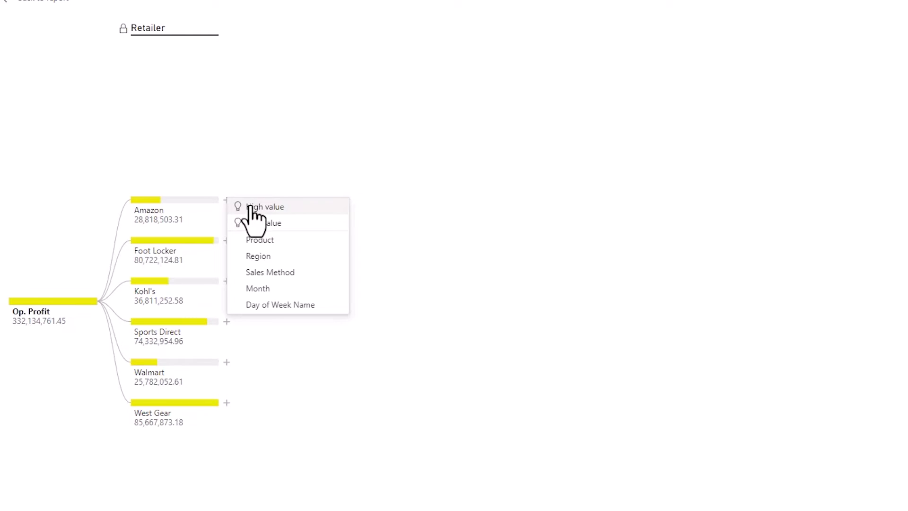
{"action": "left_click", "coordinate": [252, 207]}
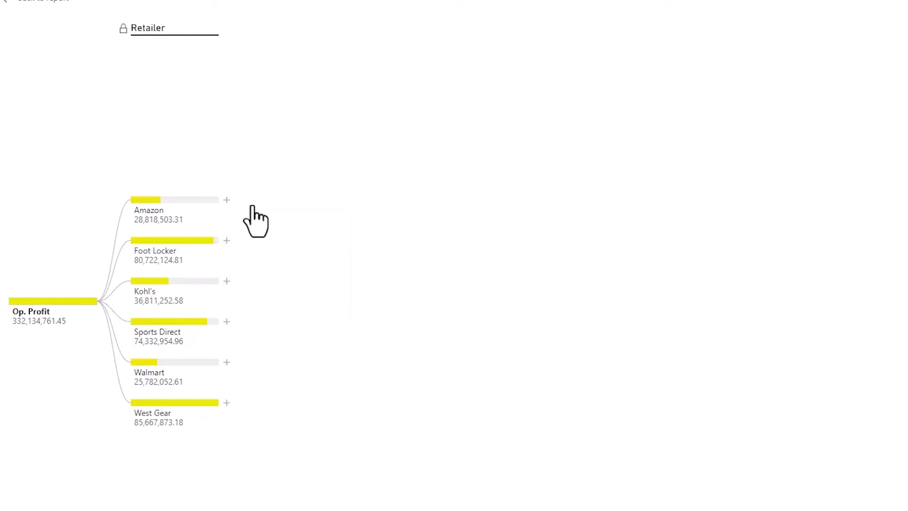
{"action": "left_click", "coordinate": [349, 161]}
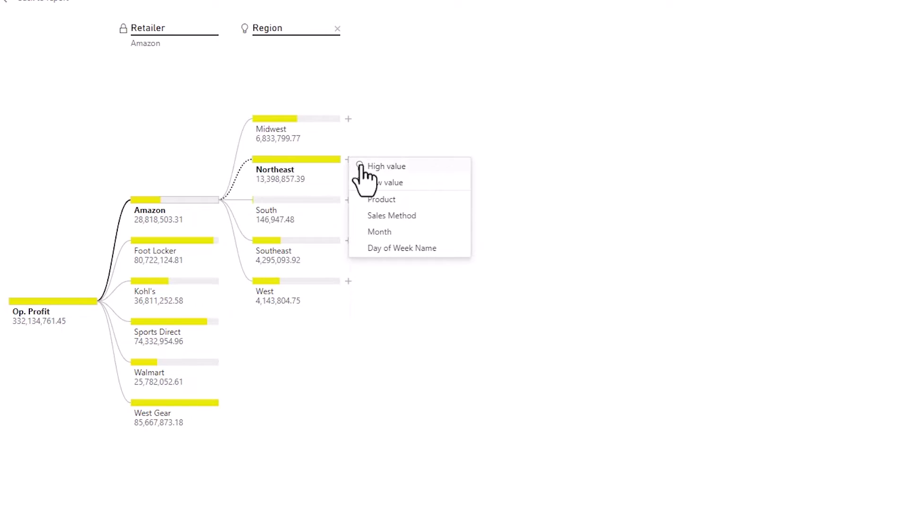
{"action": "left_click", "coordinate": [383, 169]}
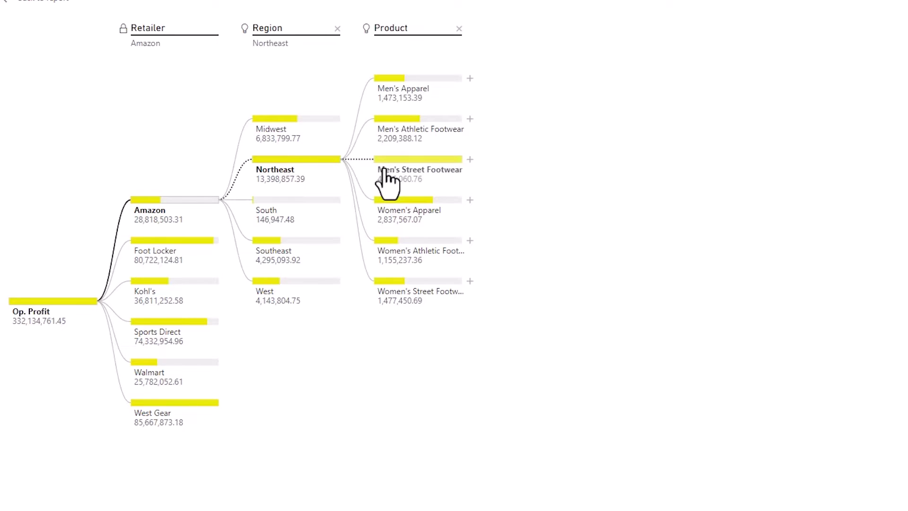
{"action": "left_click", "coordinate": [470, 160]}
{"action": "left_click", "coordinate": [497, 168]}
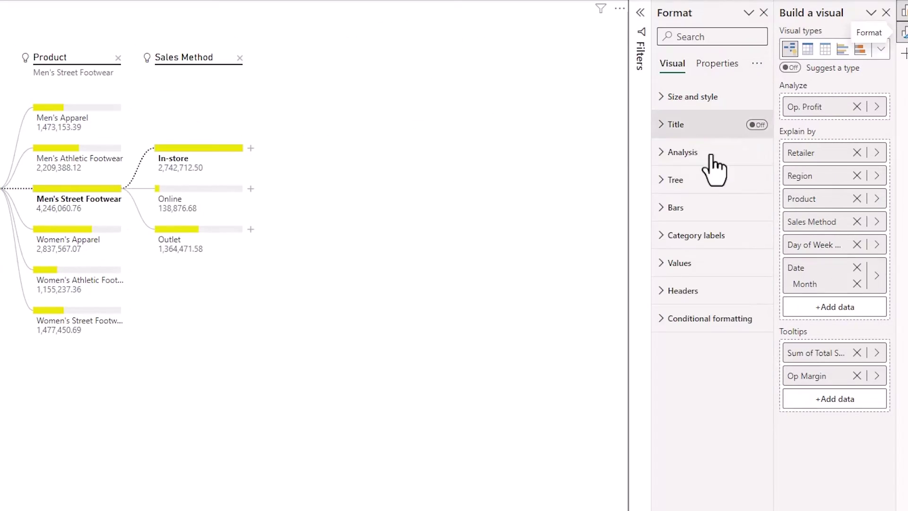
Step: Expand the Analysis settings and keep the AI split analysis type at Relative
{"action": "left_click", "coordinate": [662, 158]}
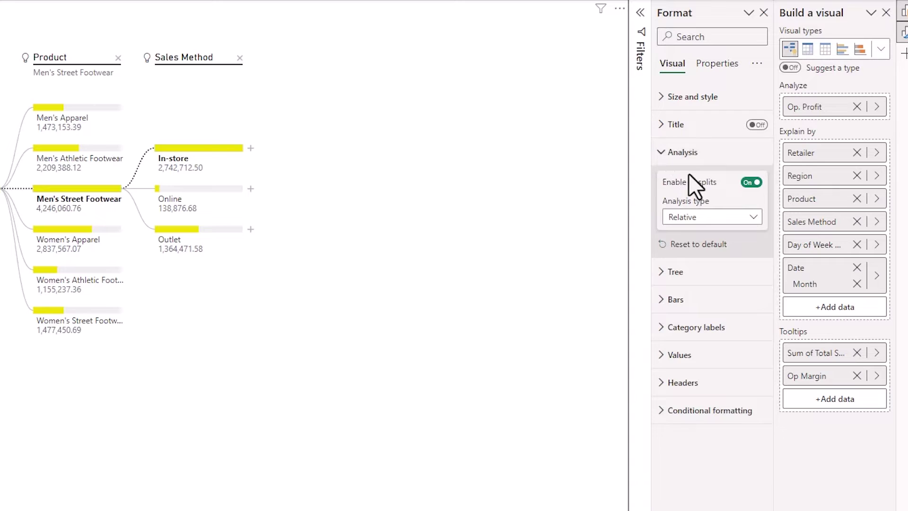
{"action": "left_click", "coordinate": [752, 218]}
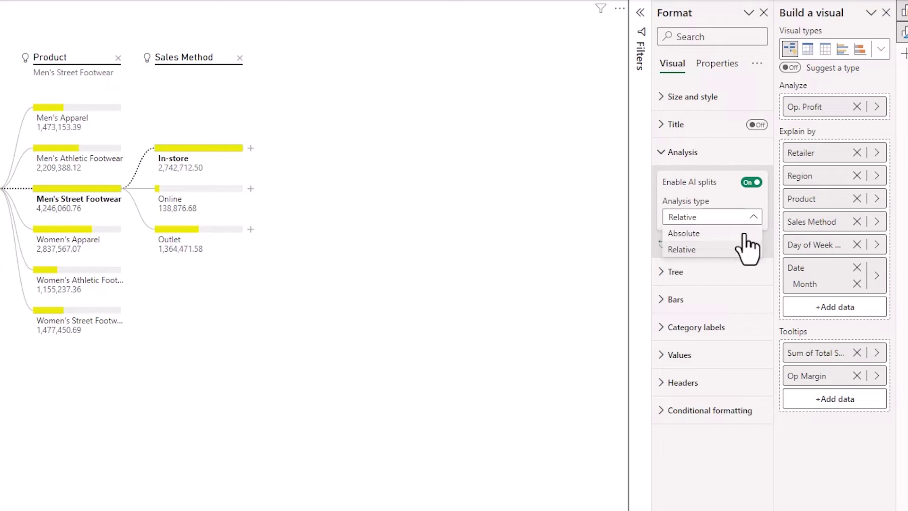
{"action": "left_click", "coordinate": [743, 239]}
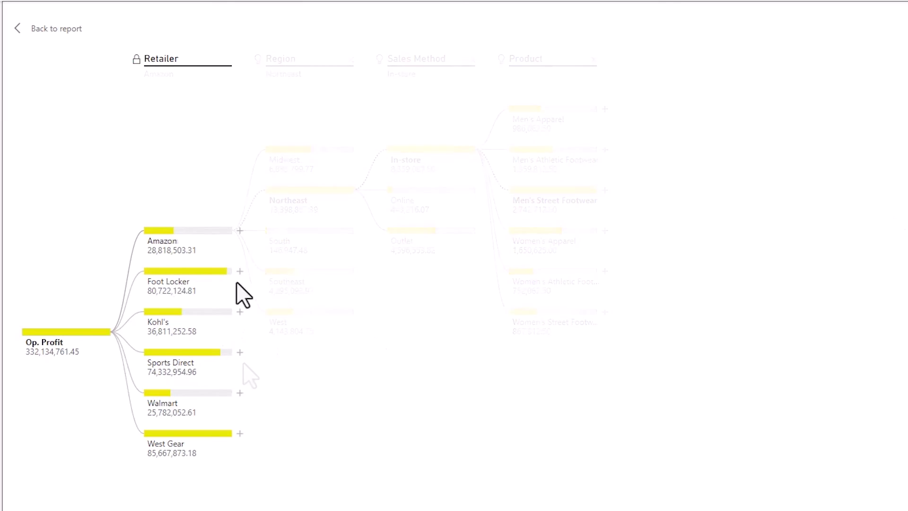
Step: Drill Foot Locker and Men's Street Footwear by High value, comparing Kohl's and Sports Direct
{"action": "left_click", "coordinate": [240, 271]}
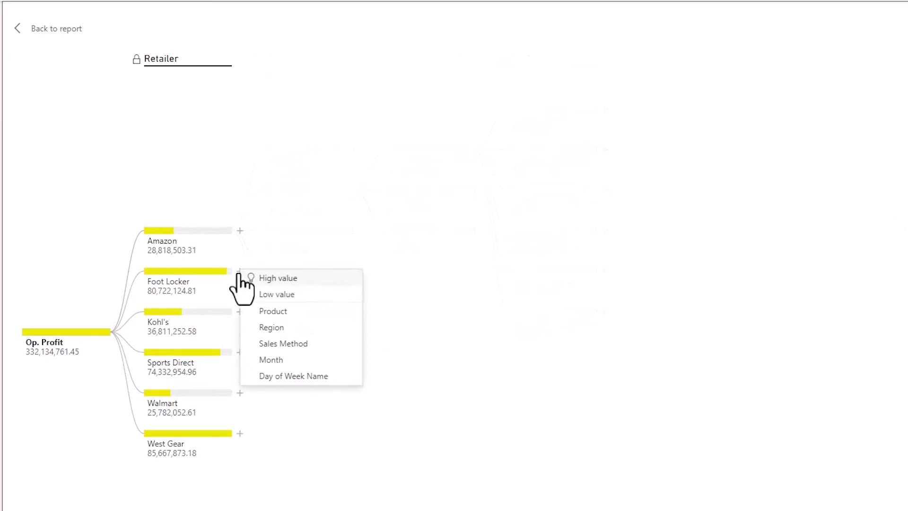
{"action": "left_click", "coordinate": [284, 279]}
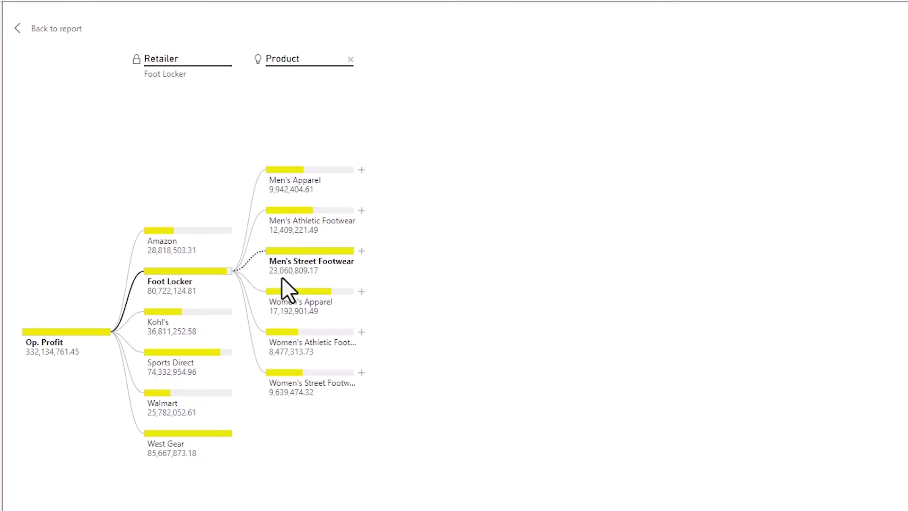
{"action": "left_click", "coordinate": [362, 251]}
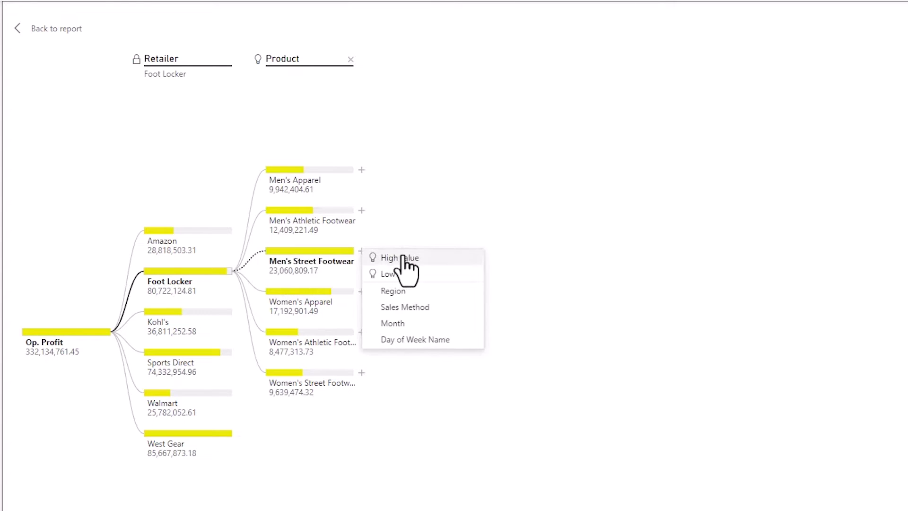
{"action": "left_click", "coordinate": [405, 259]}
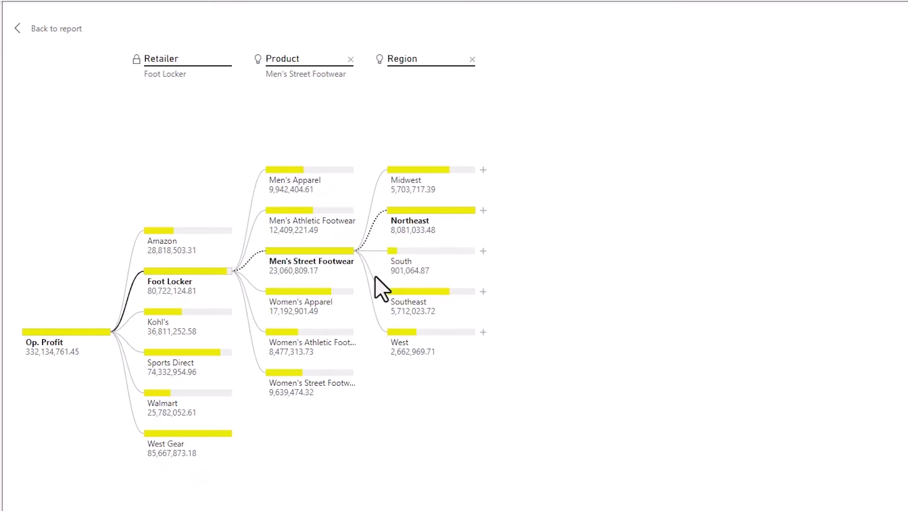
{"action": "left_click", "coordinate": [195, 315]}
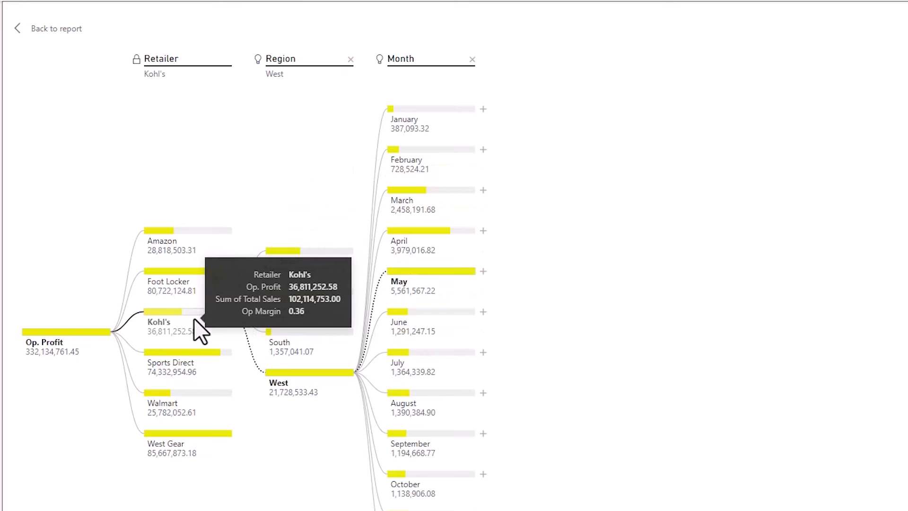
{"action": "left_click", "coordinate": [186, 361]}
{"action": "left_click", "coordinate": [174, 277]}
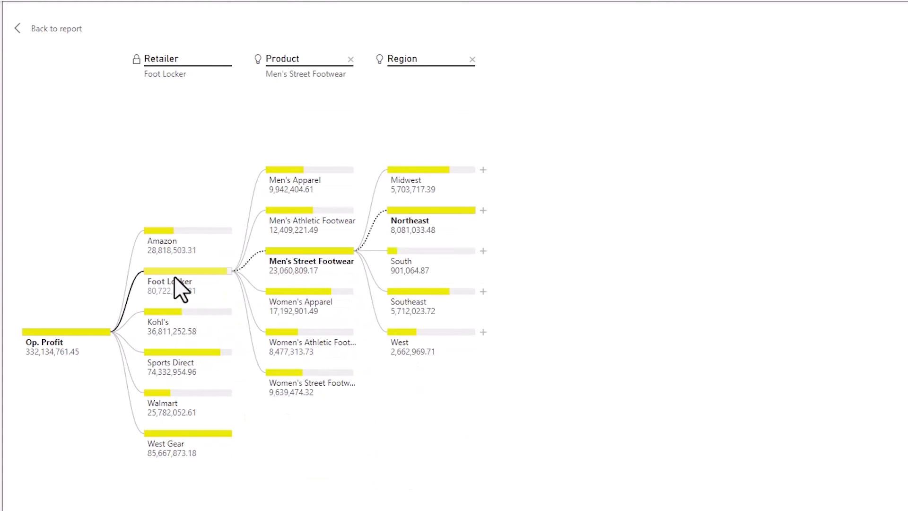
Step: Lock the Product level, make Region a non-AI split, and view Kohl's and West Gear
{"action": "left_click", "coordinate": [258, 59]}
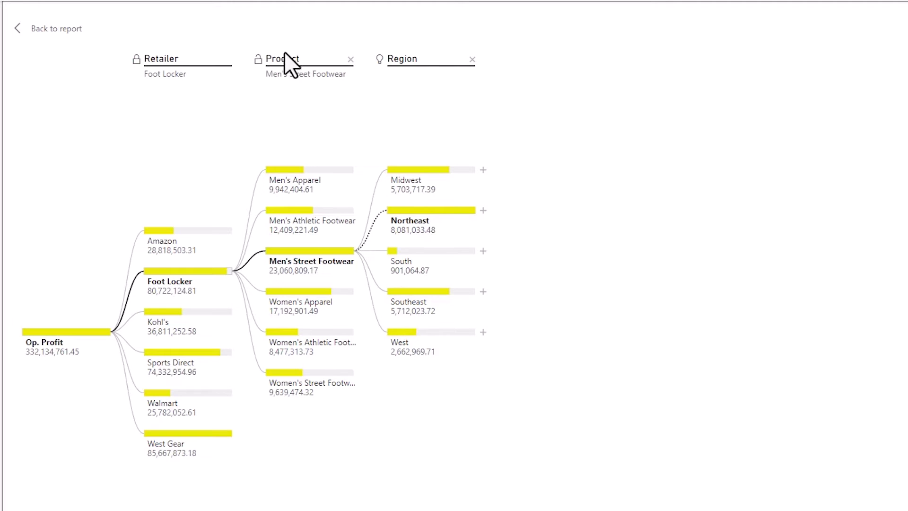
{"action": "left_click", "coordinate": [380, 60]}
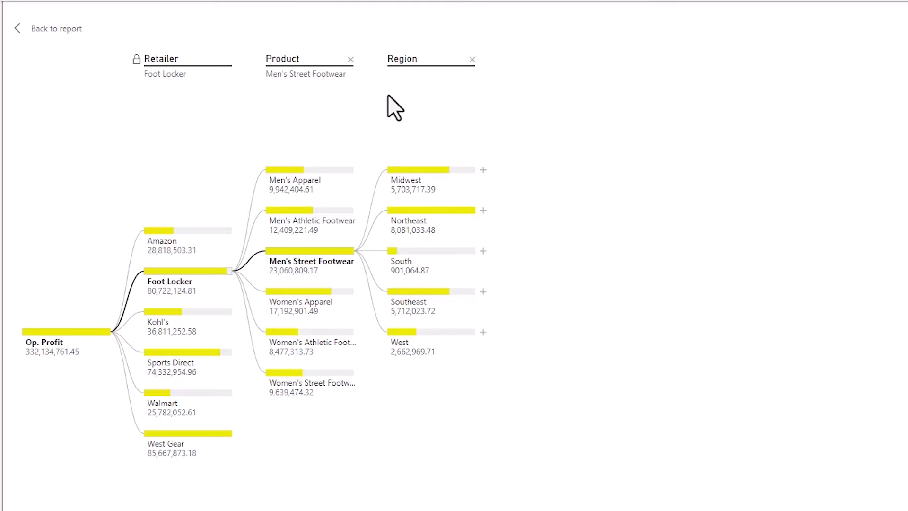
{"action": "left_click", "coordinate": [163, 323]}
{"action": "left_click", "coordinate": [176, 447]}
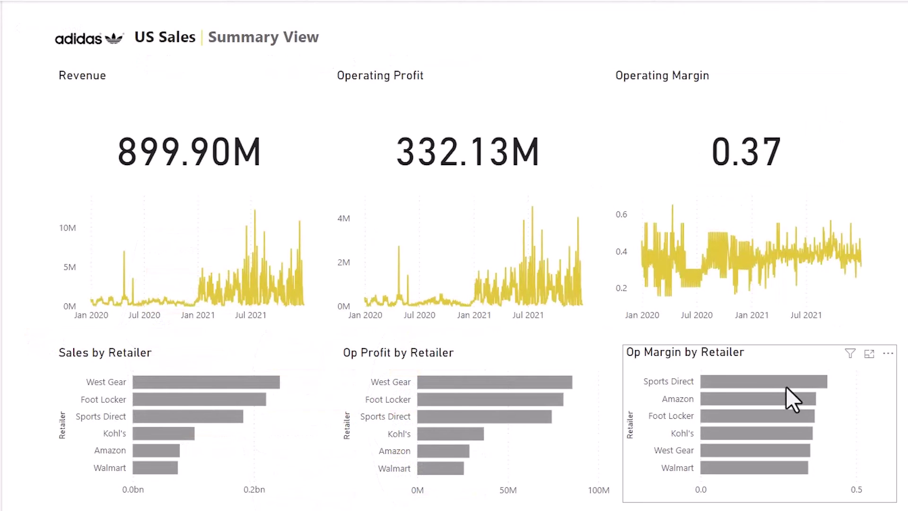
Step: Check Walmart and Sports Direct in the Retailer slicer, bringing Op. Profit to 100,115,007.57
{"action": "mouse_move", "coordinate": [779, 381]}
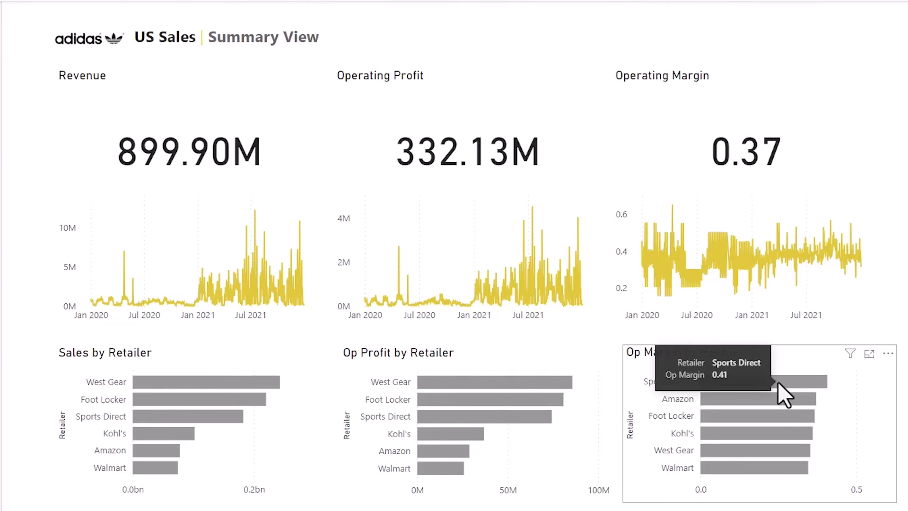
{"action": "mouse_move", "coordinate": [770, 470]}
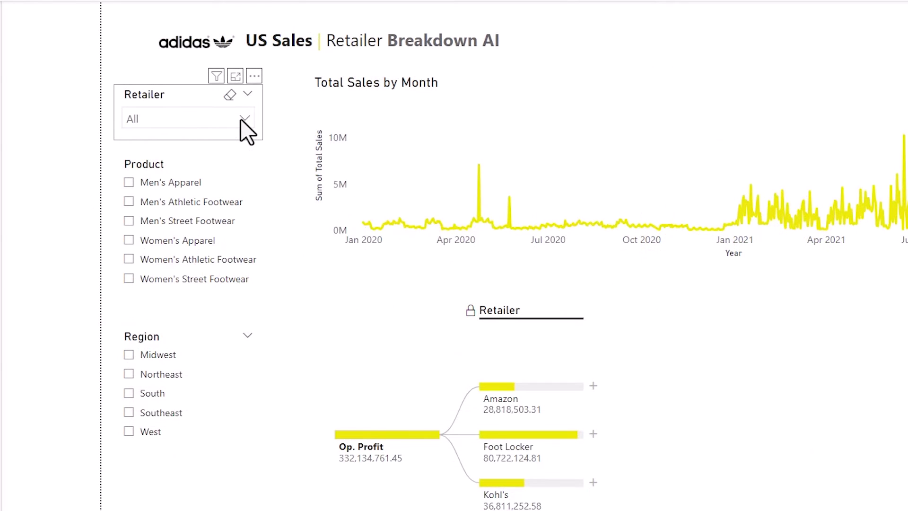
{"action": "left_click", "coordinate": [242, 120]}
{"action": "left_click", "coordinate": [135, 257]}
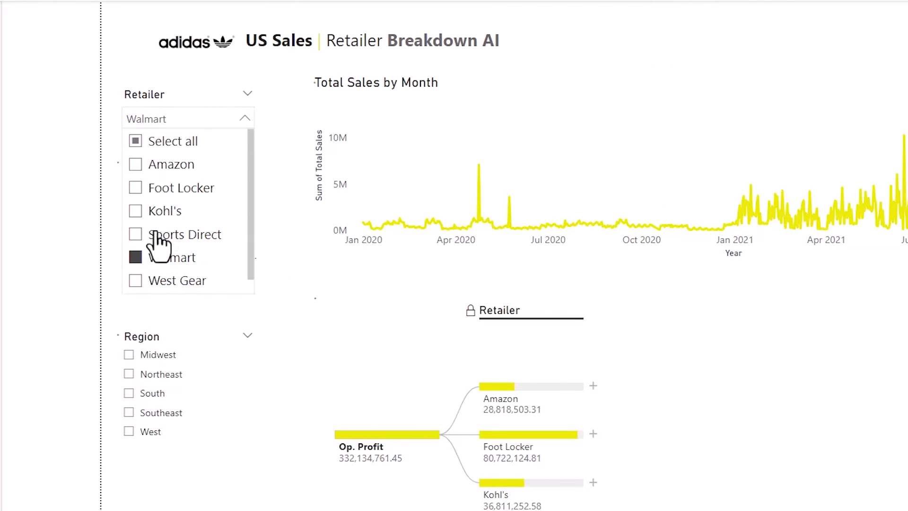
{"action": "left_click", "coordinate": [136, 234]}
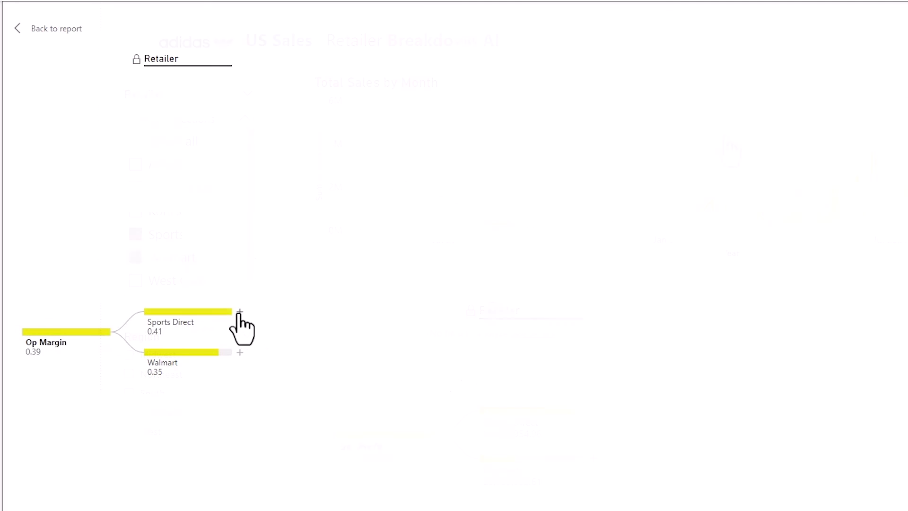
Step: Split Sports Direct by High value and view Walmart's Op Margin by Product
{"action": "left_click", "coordinate": [239, 313]}
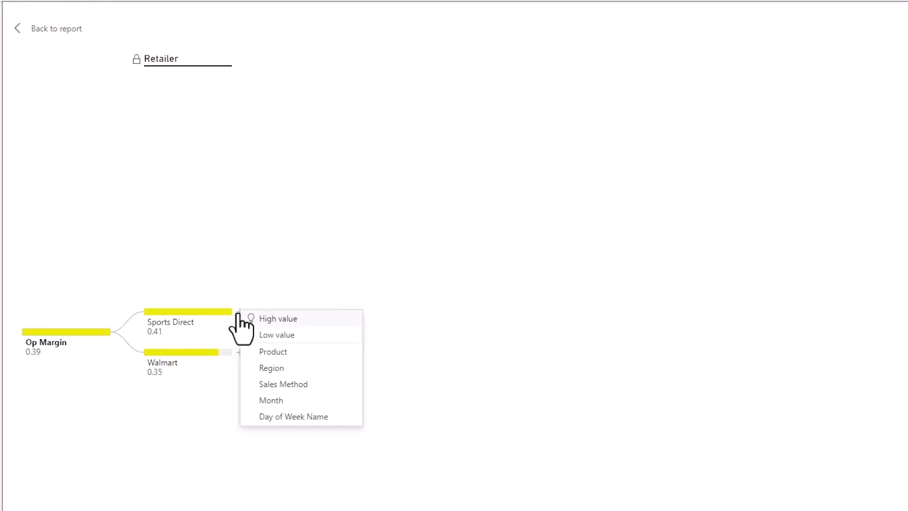
{"action": "left_click", "coordinate": [275, 320]}
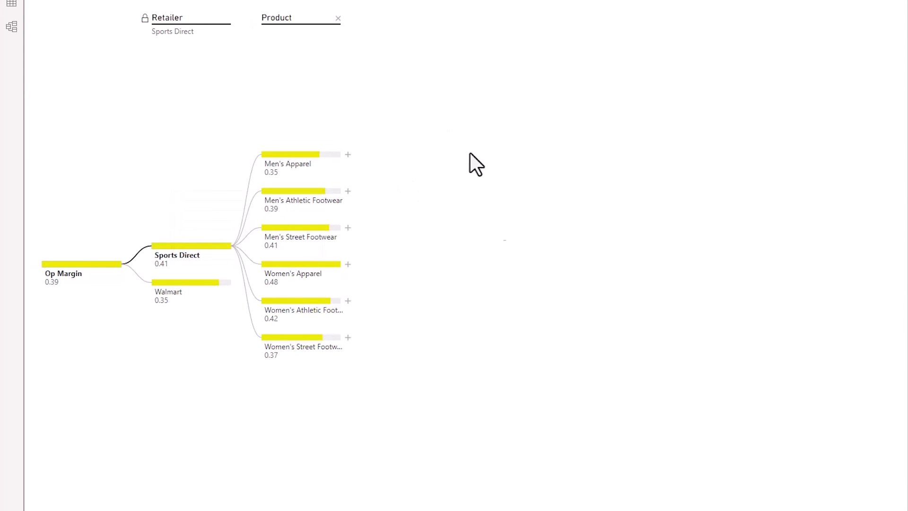
{"action": "left_click", "coordinate": [161, 297]}
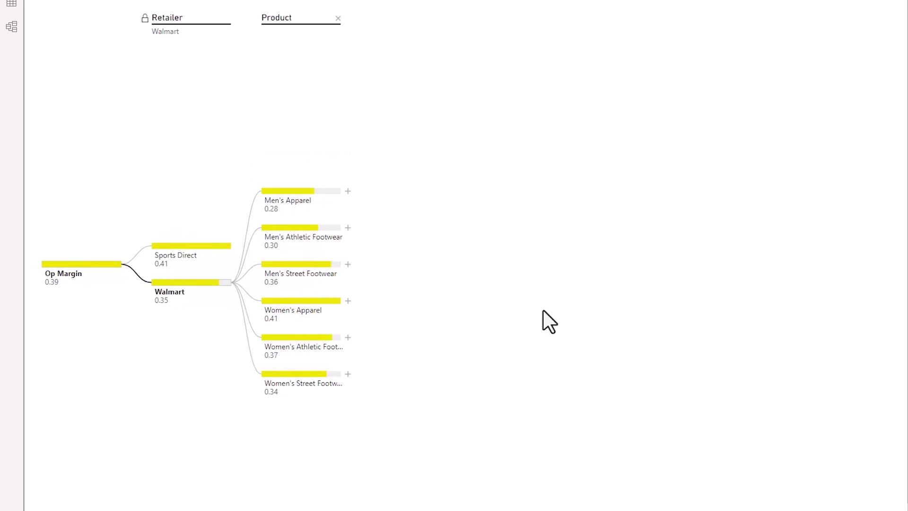
Step: Re-split Walmart by Low value into Month, then show Sports Direct's monthly margins (0.36–0.44)
{"action": "left_click", "coordinate": [234, 282]}
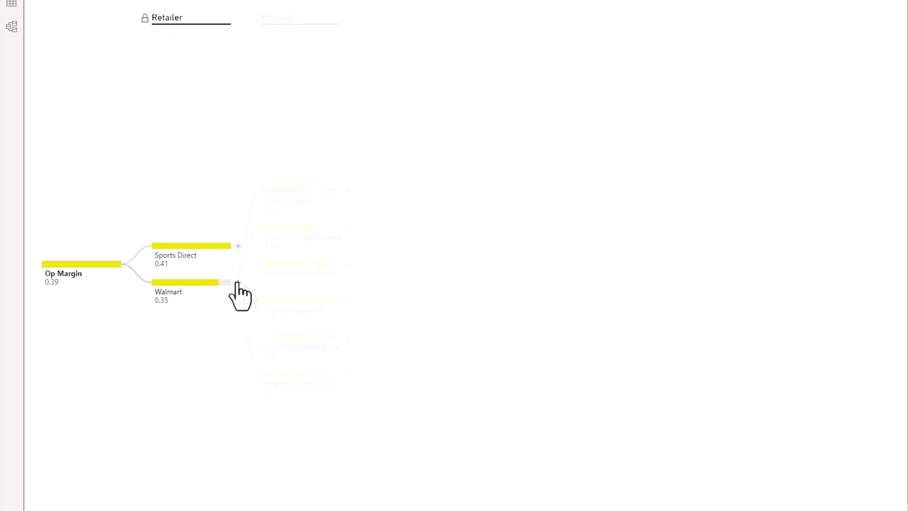
{"action": "left_click", "coordinate": [237, 283]}
{"action": "left_click", "coordinate": [283, 303]}
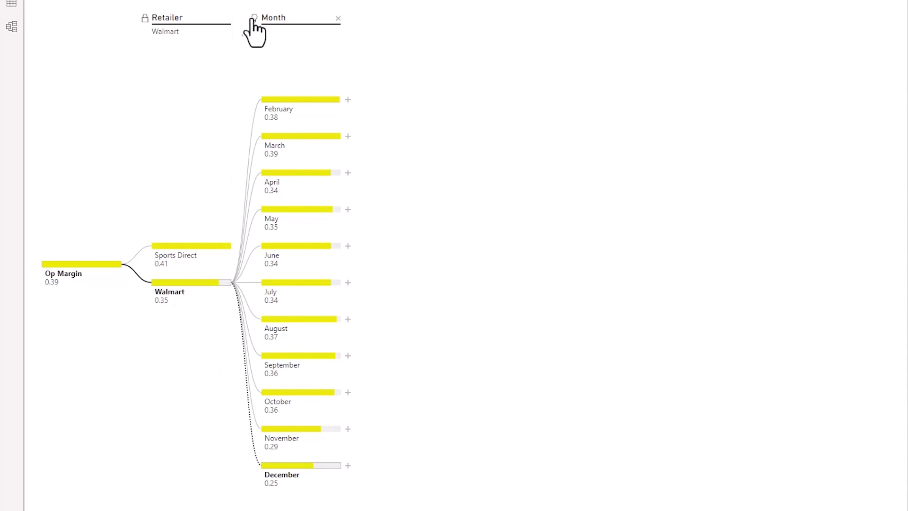
{"action": "left_click", "coordinate": [165, 257]}
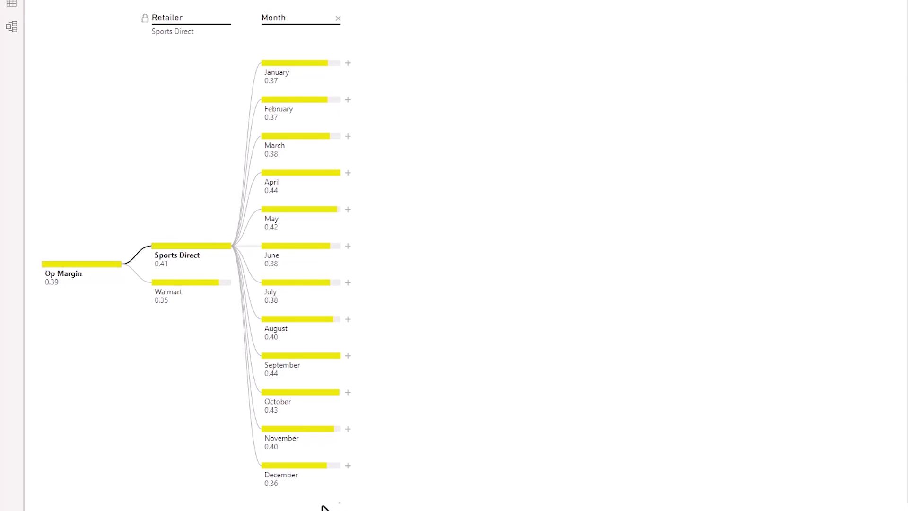
Step: Split Sports Direct and Walmart by Sales Method, then filter retailers to Kohl's and Sports Direct
{"action": "left_click", "coordinate": [237, 246]}
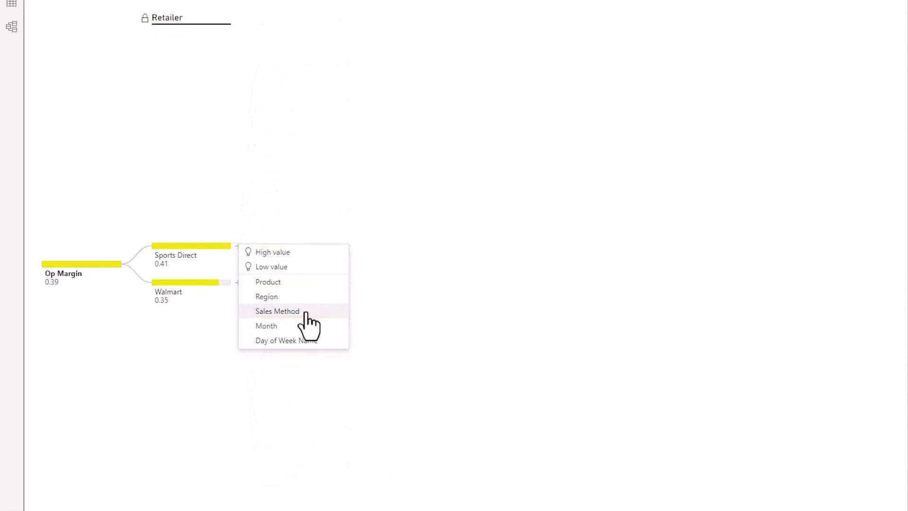
{"action": "left_click", "coordinate": [277, 311]}
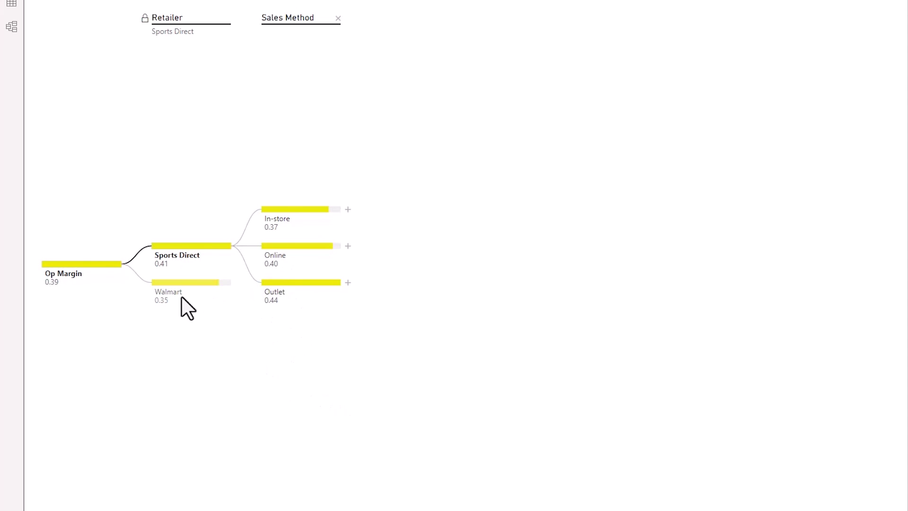
{"action": "left_click", "coordinate": [164, 298]}
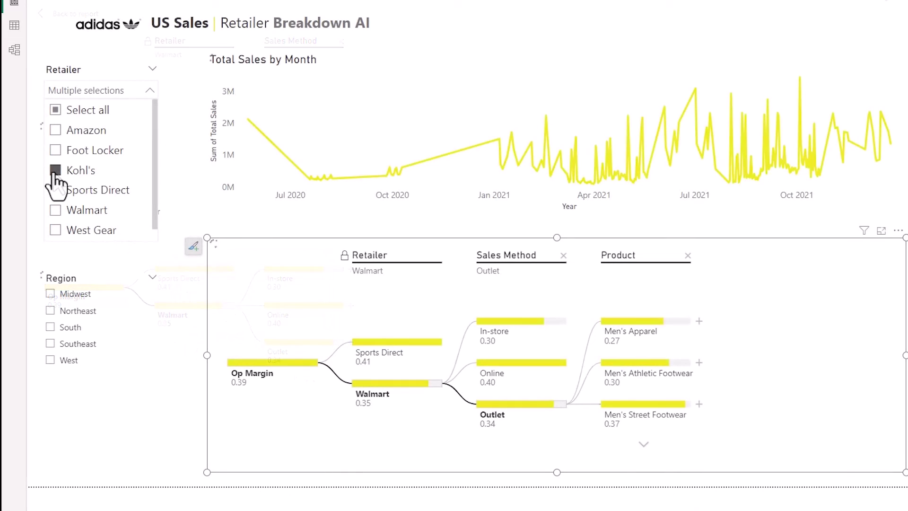
{"action": "left_click", "coordinate": [114, 189]}
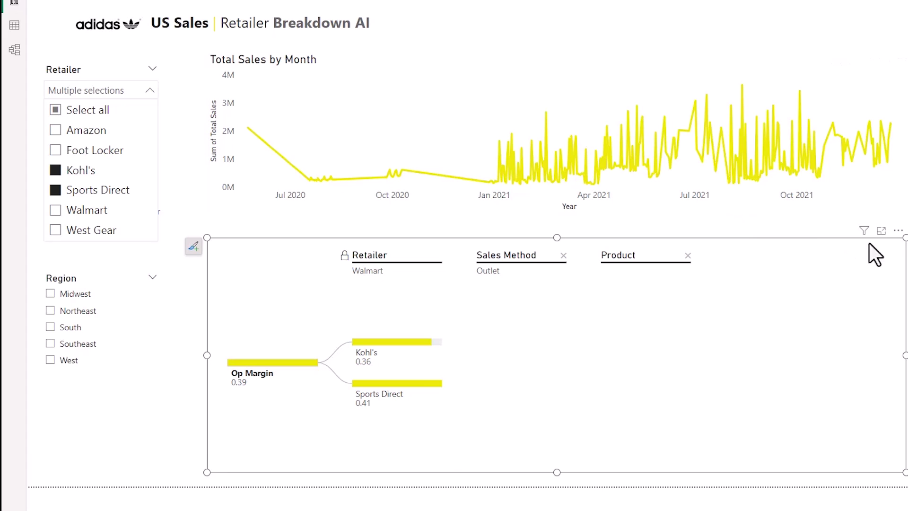
Step: Close the retailer list and trace Kohl's through Outlet (0.37) to Men's Apparel (0.57)
{"action": "left_click", "coordinate": [371, 366]}
{"action": "left_click", "coordinate": [369, 362]}
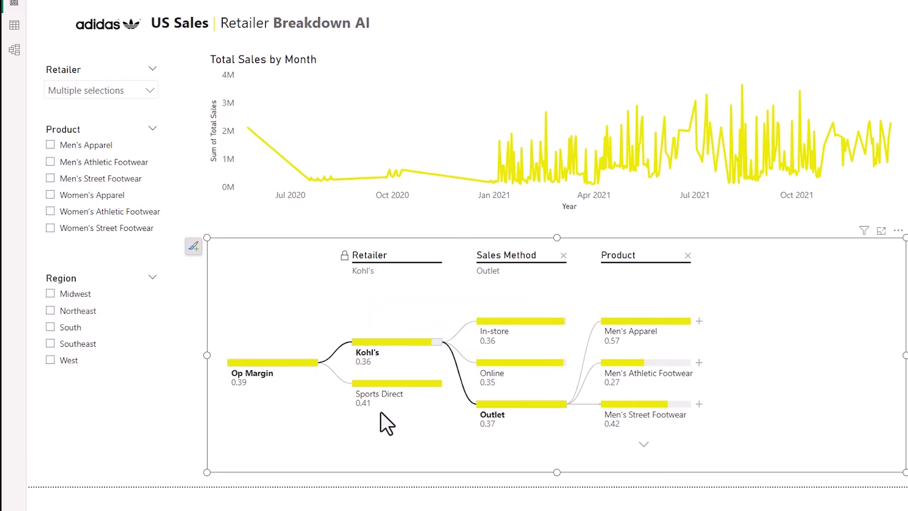
{"action": "left_click", "coordinate": [359, 404]}
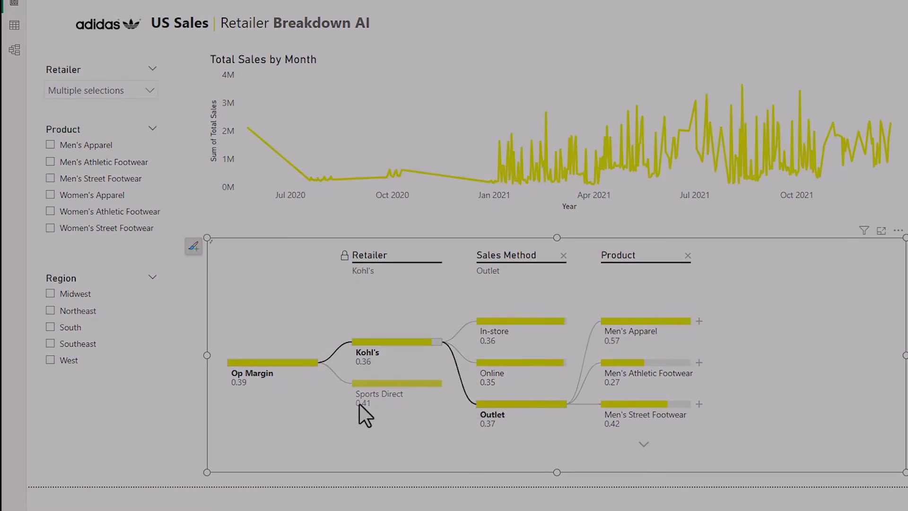